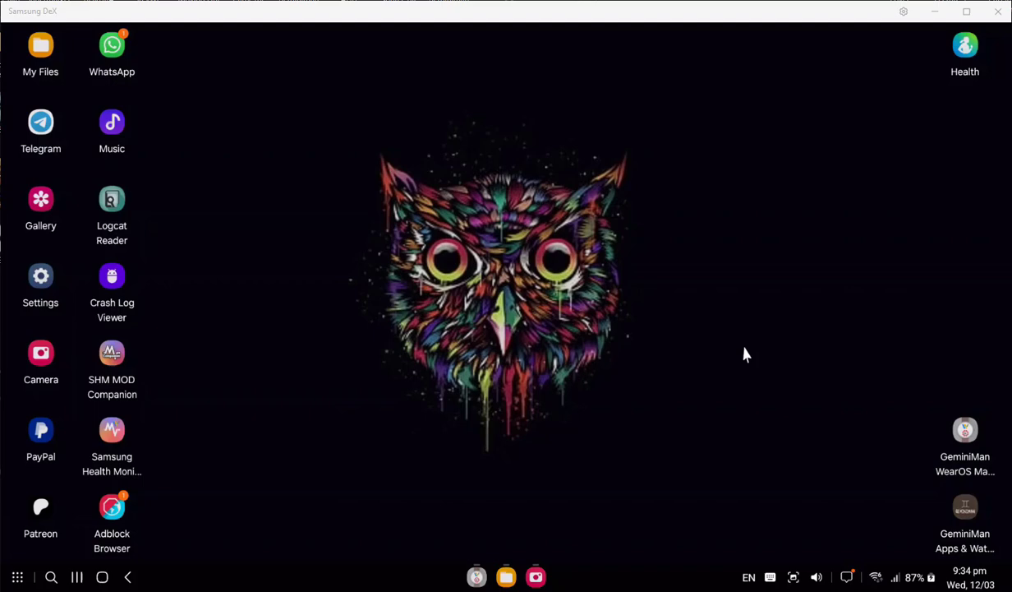
Use Easy Connect in the WEAROS MANAGER tab to connect to the watch at 192.168.0.208:39513.
click(474, 577)
click(533, 577)
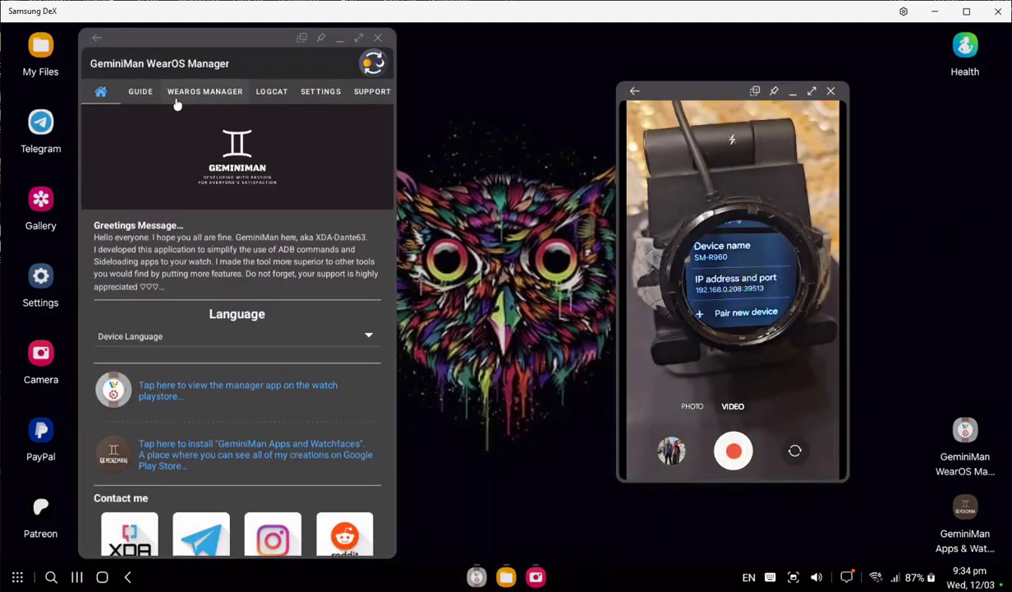
click(188, 94)
click(192, 368)
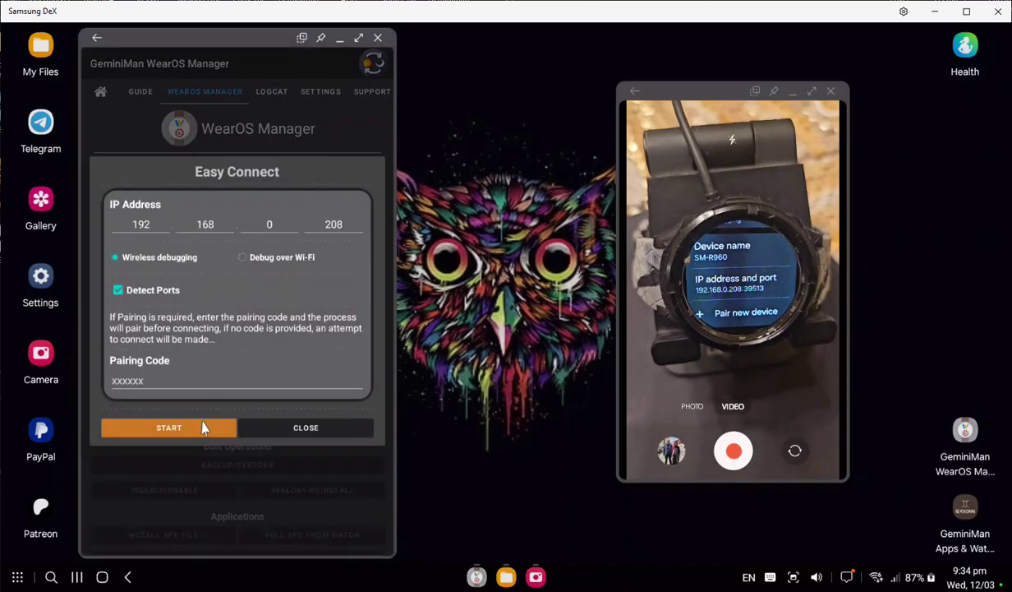
click(201, 428)
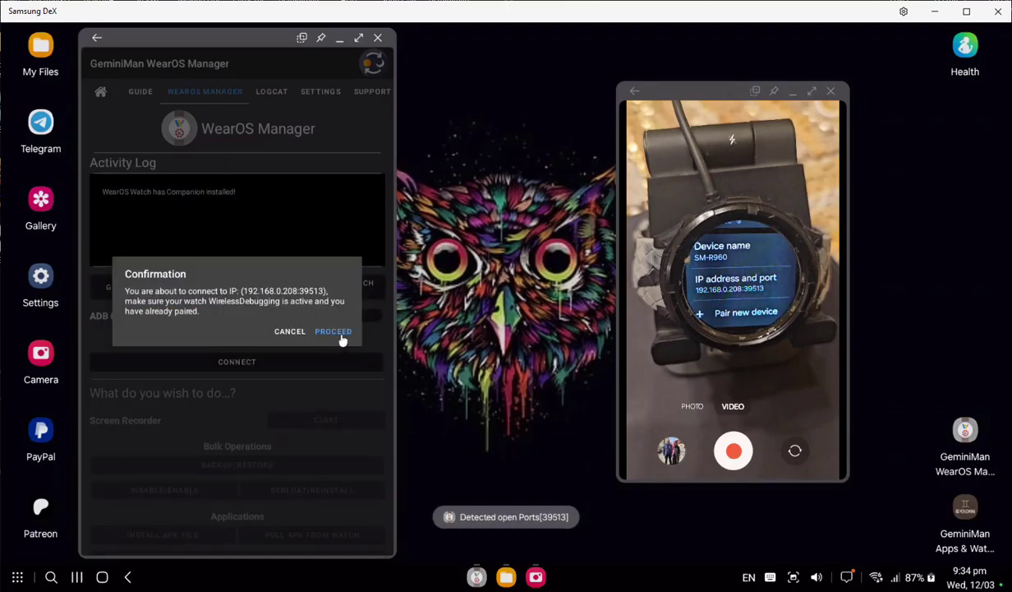
click(334, 331)
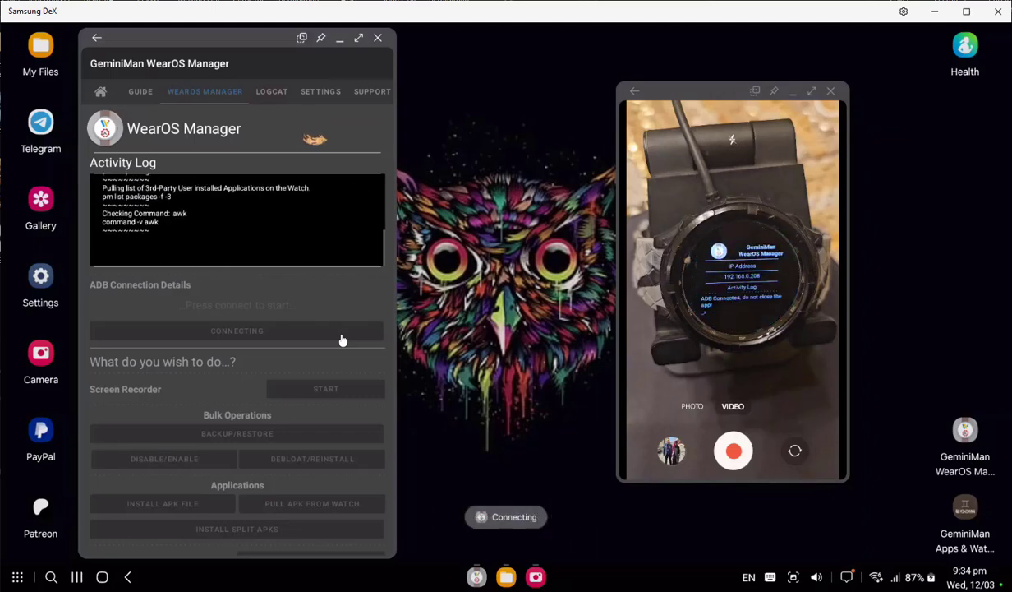
Start a split-APK install using the single APKS/ZIP bundle type.
scroll(323, 343, down, 1)
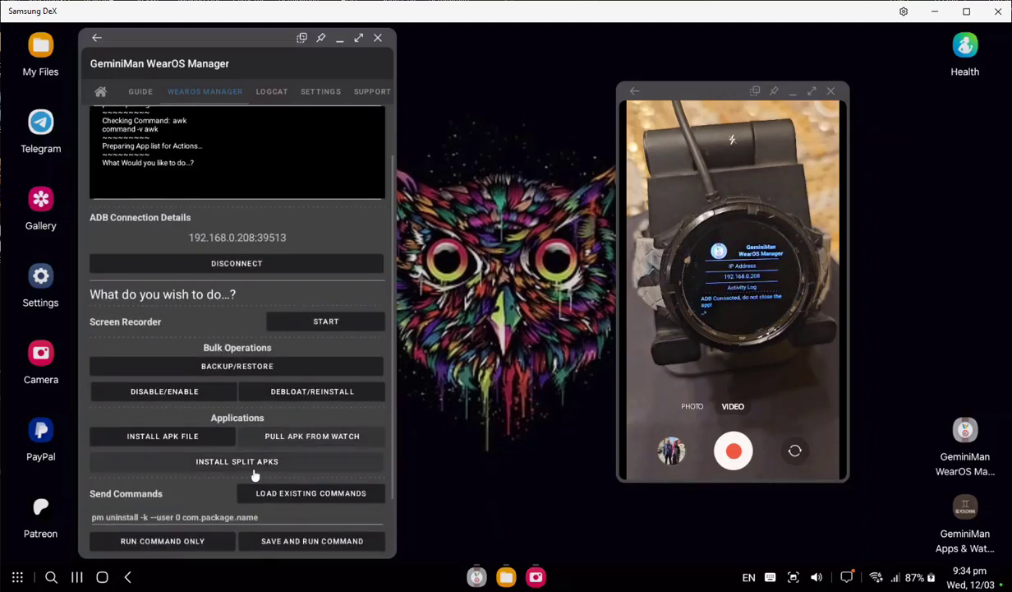
click(253, 468)
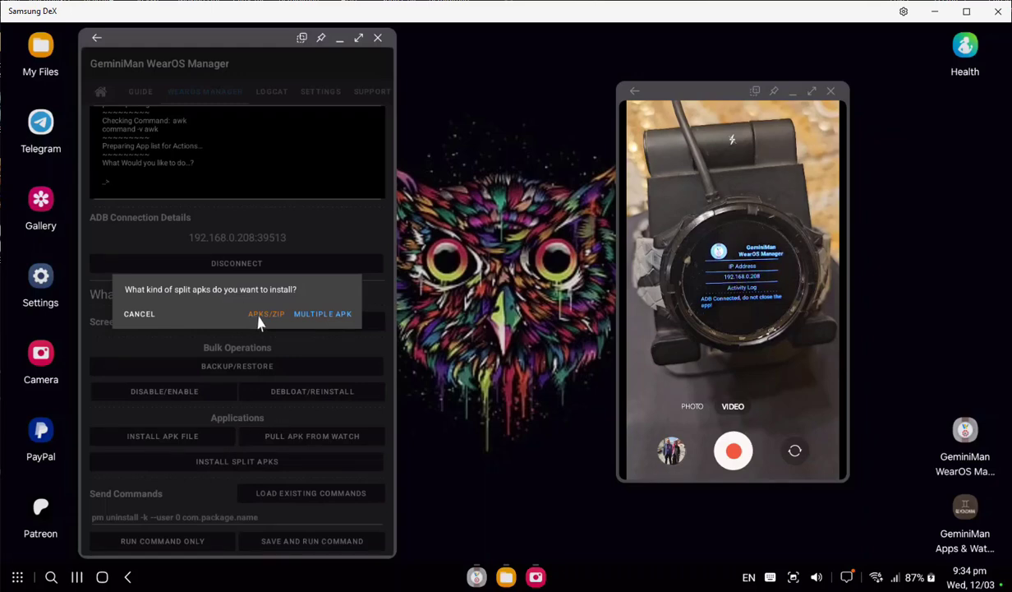
click(266, 314)
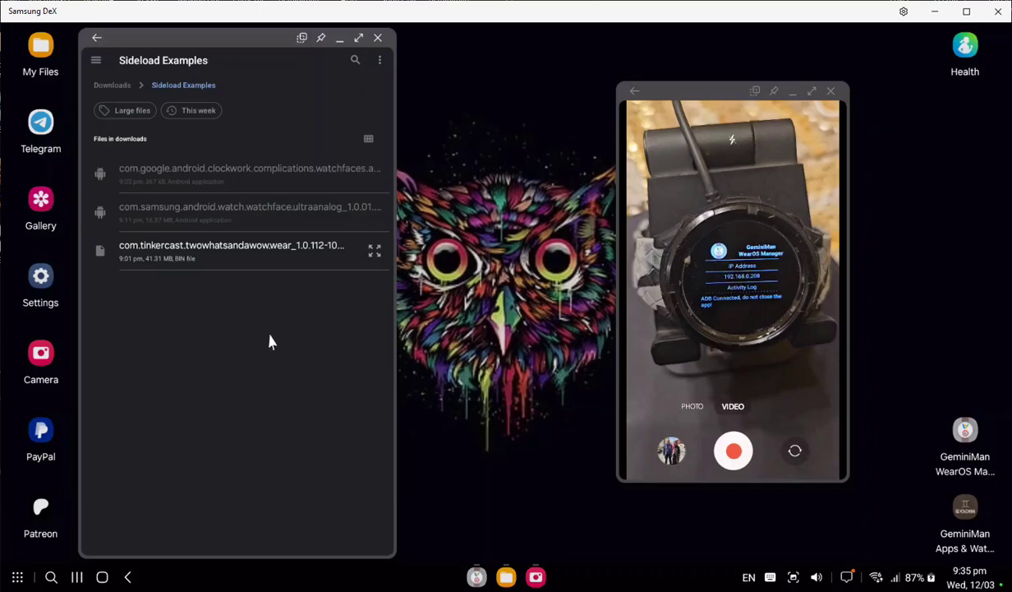
Pick the com.tinkercast bundle so its 27 APK files are pushed to the watch.
click(274, 263)
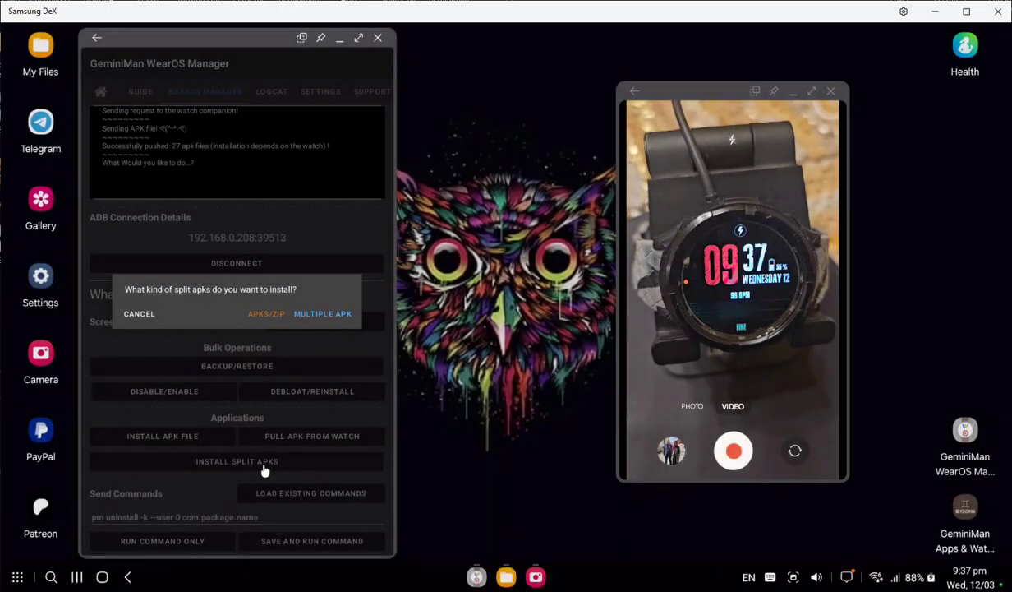
Choose MULTIPLE APK as the split type and accept the base.apk naming notice.
click(326, 314)
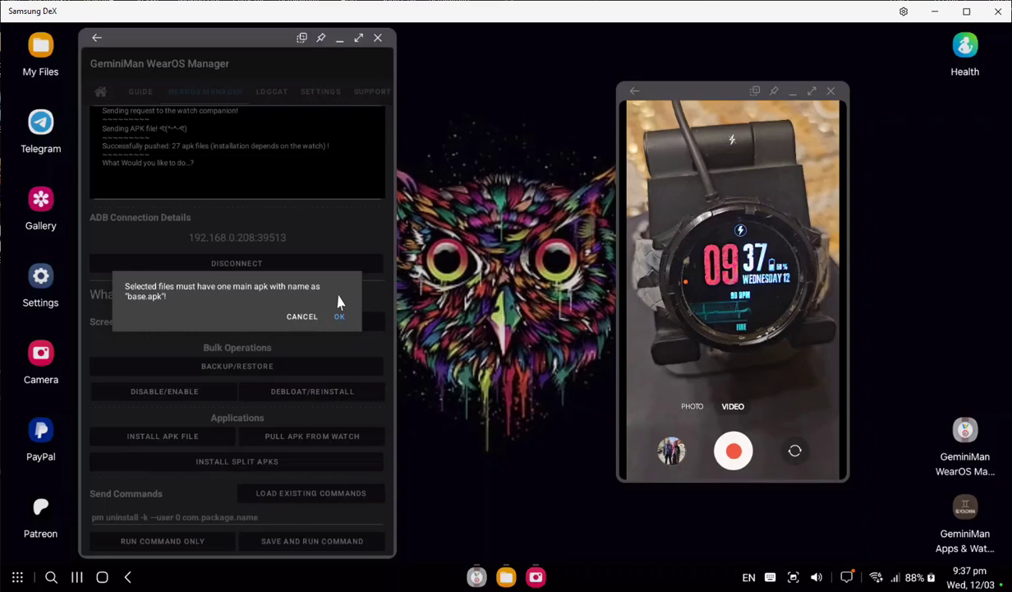
click(338, 317)
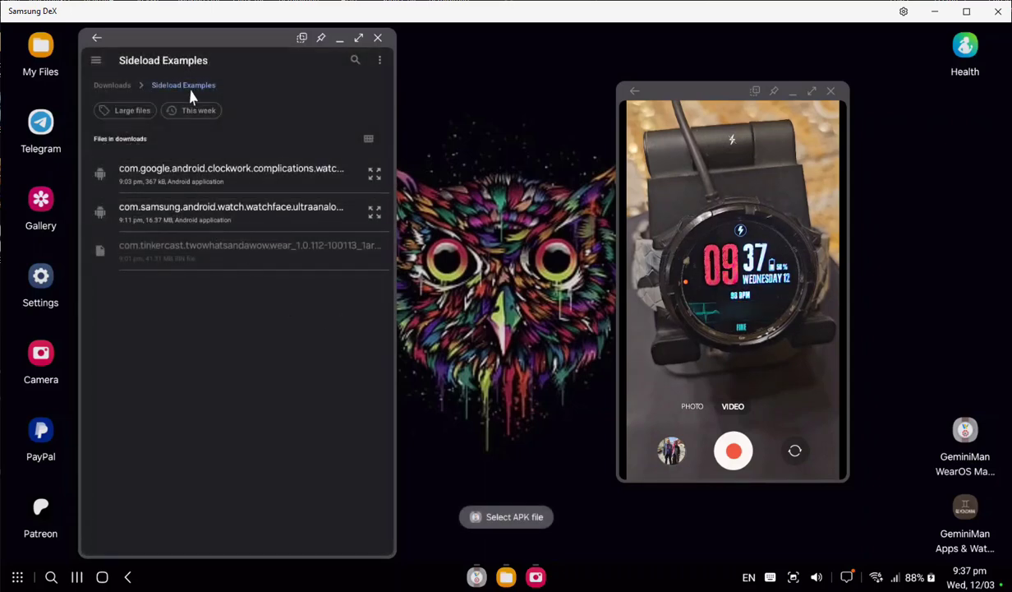
In PulledSplitApks' wolf spirit watchface folder, select base.apk and split_config.xhdpi.apk.
click(122, 86)
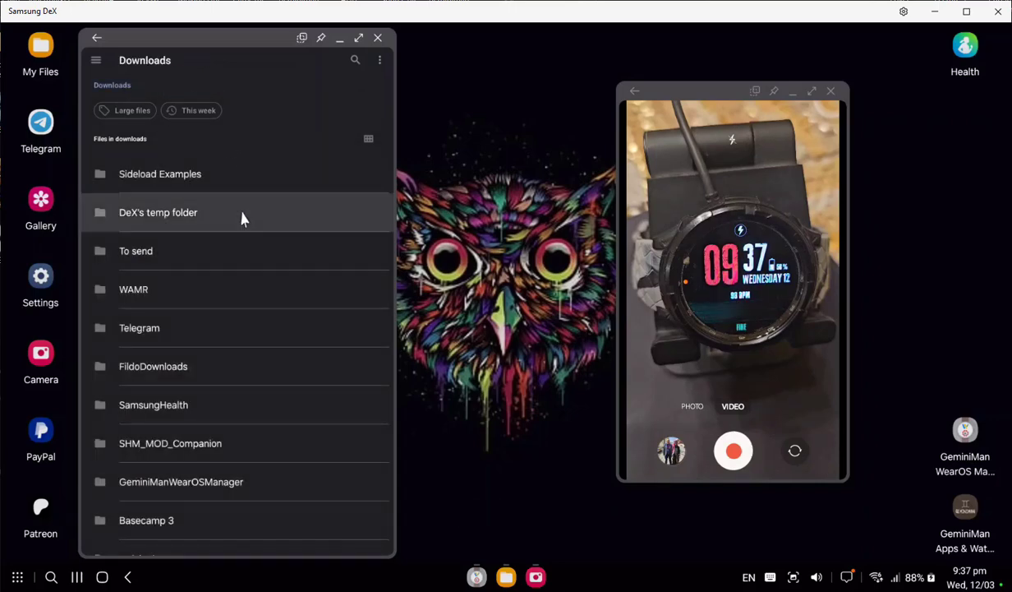
click(191, 481)
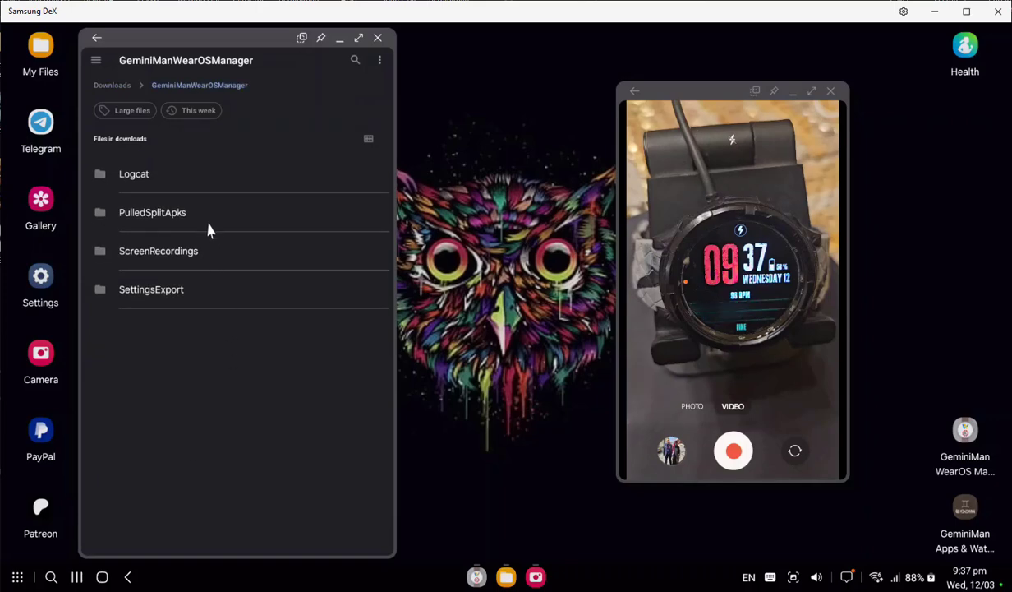
click(205, 216)
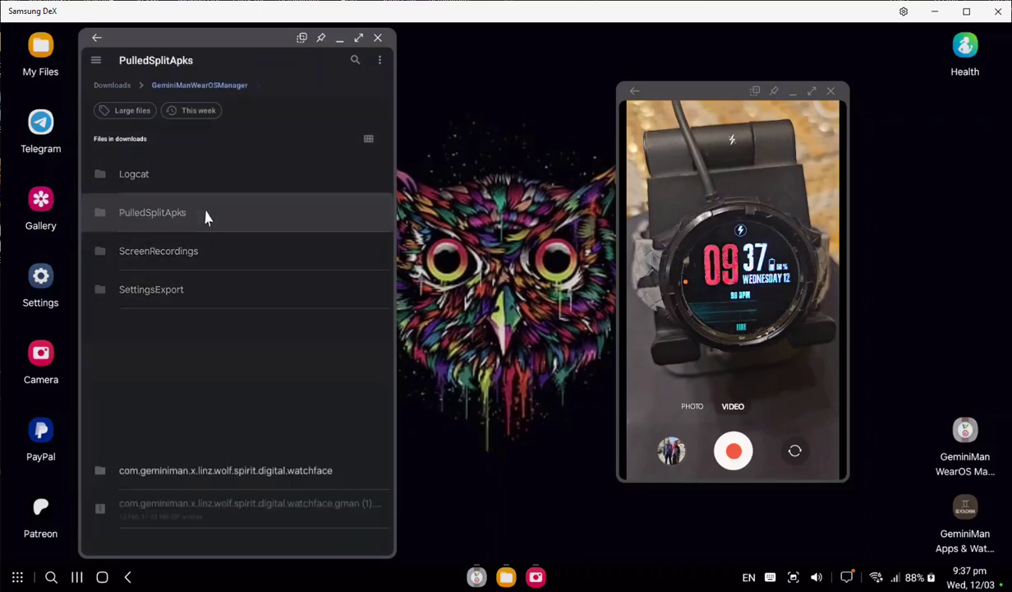
click(217, 178)
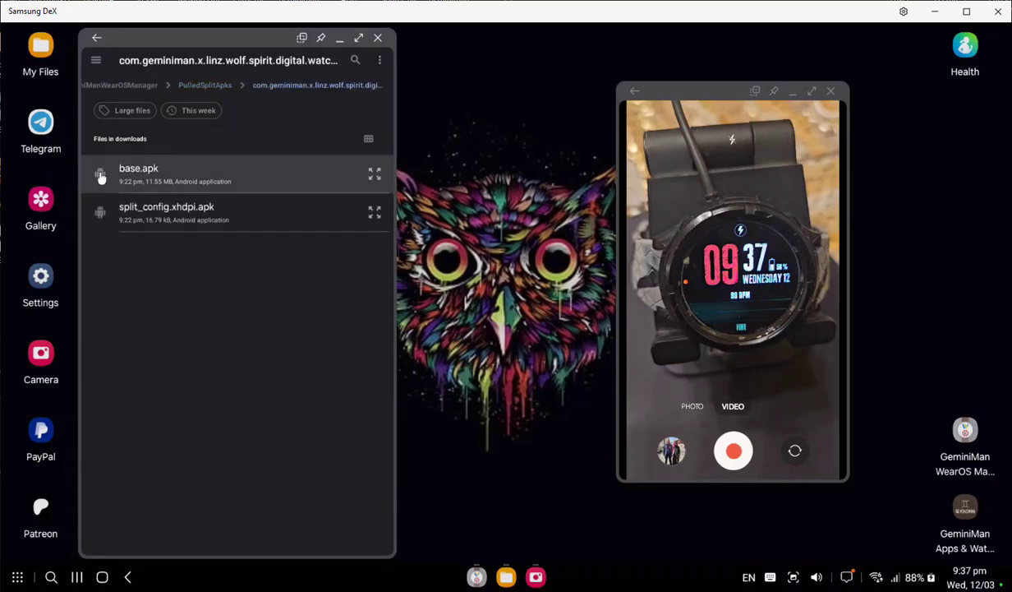
click(99, 179)
click(99, 212)
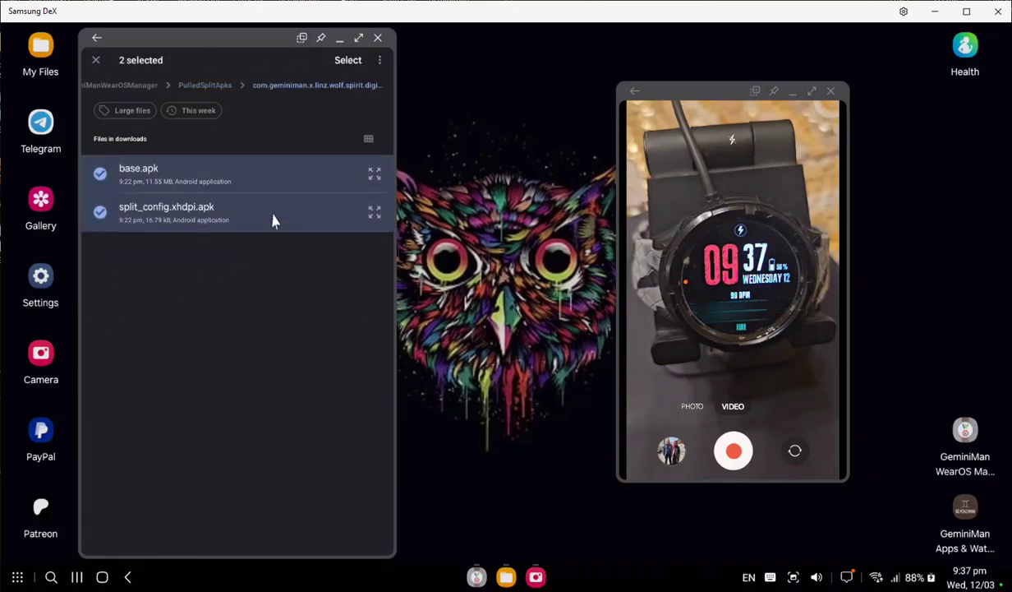
Confirm the two wolf spirit APKs so both are pushed to the watch.
click(348, 60)
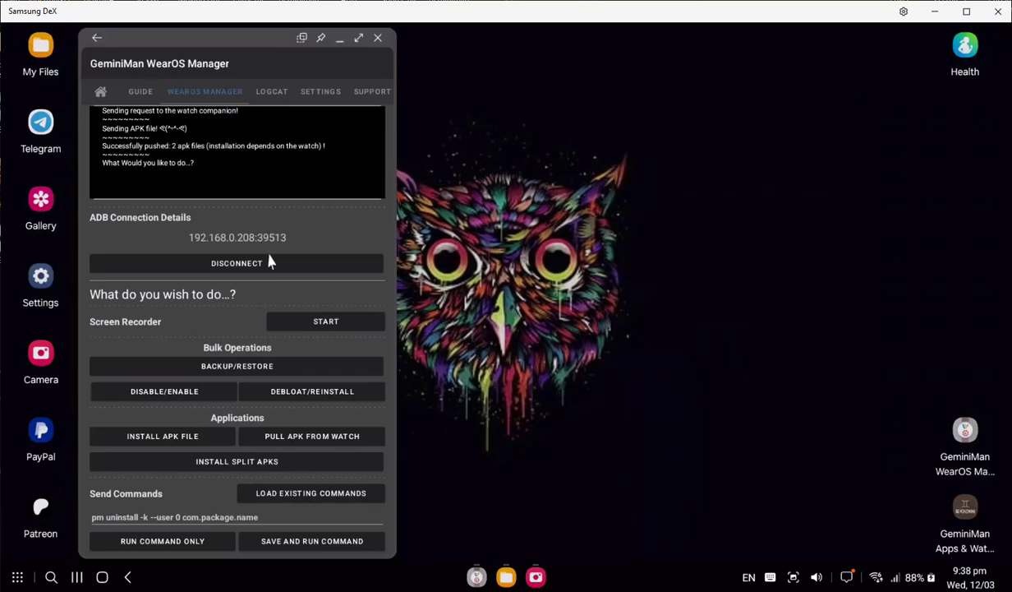
Disconnect from the watch with the TURN IT OFF option, dismiss the reminder, and return Home.
click(270, 262)
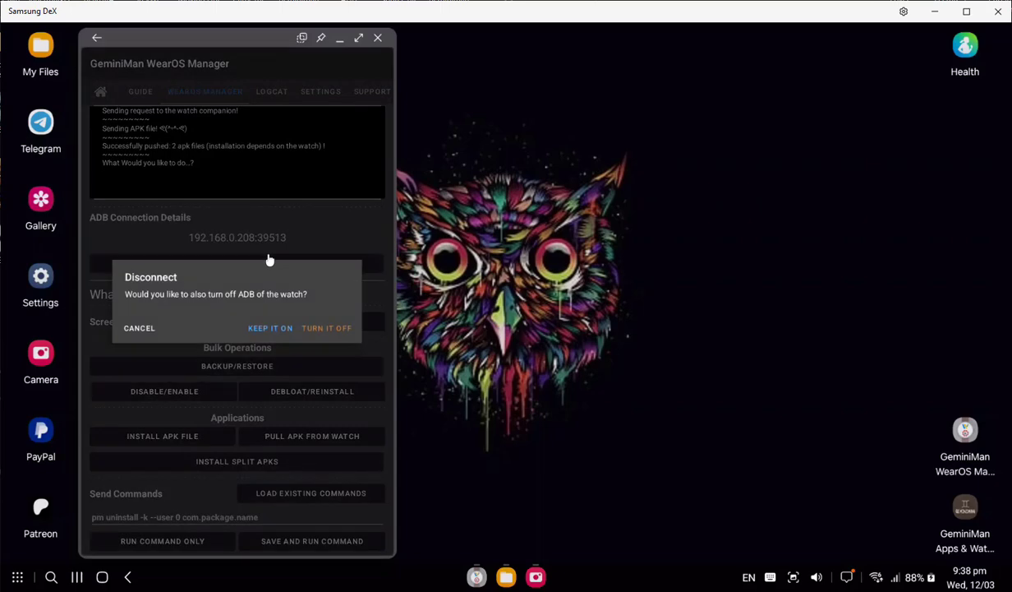
click(271, 327)
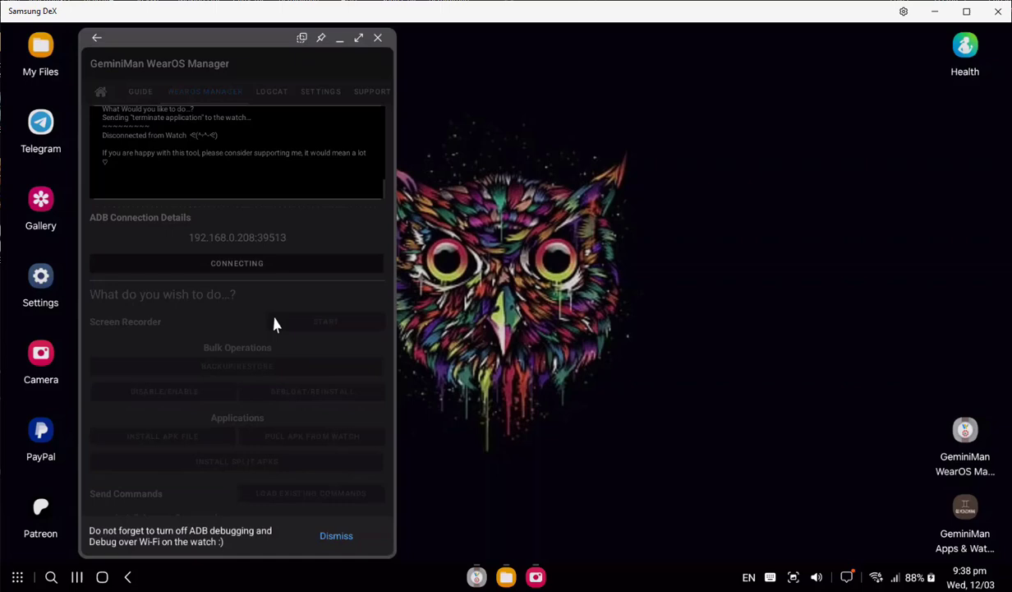
click(336, 540)
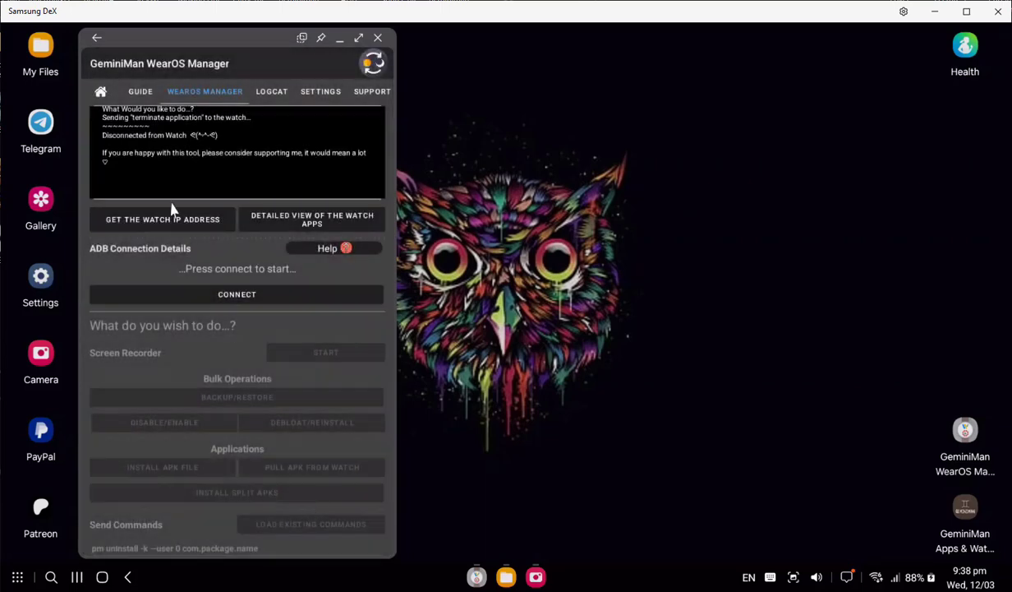
click(101, 93)
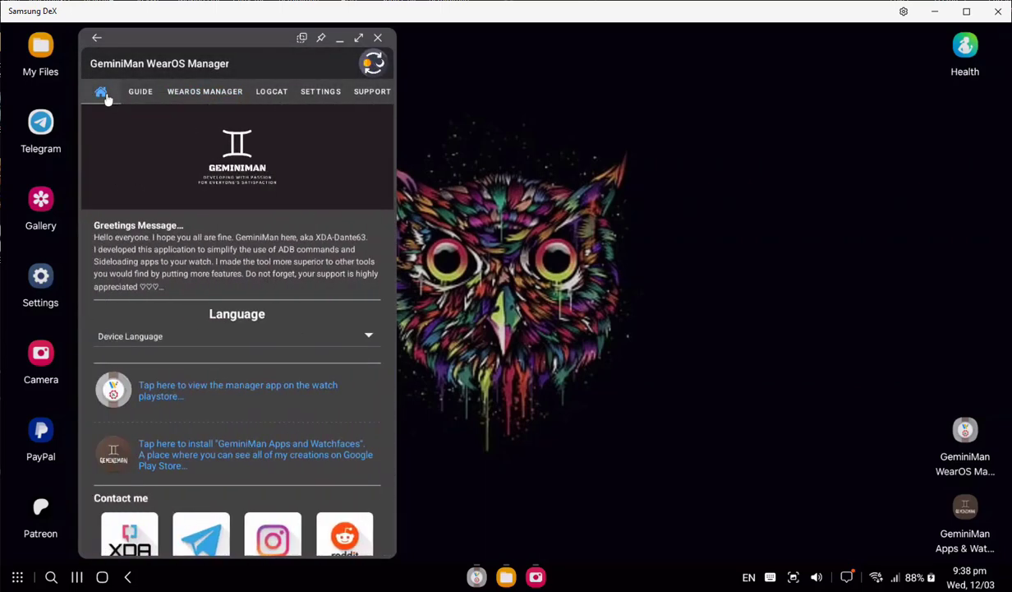